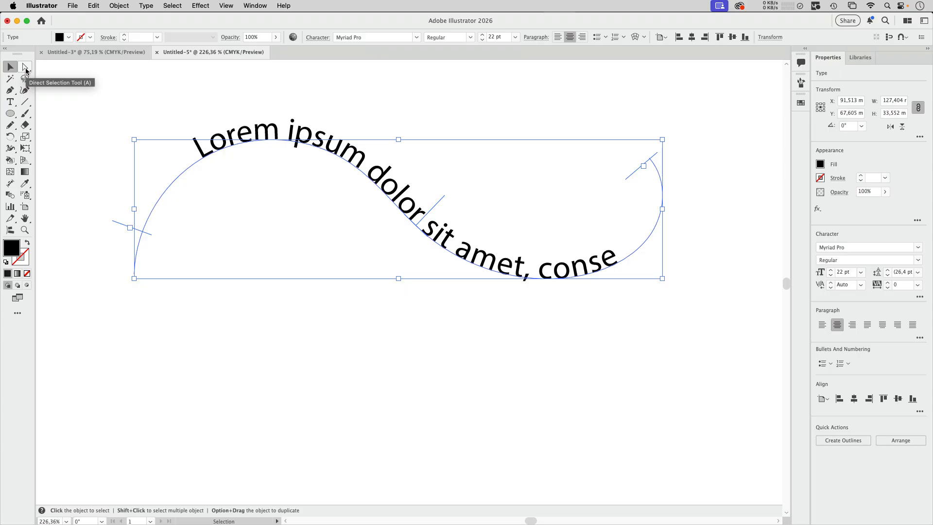
# Select the path beneath the curved text and give it an orange stroke, colour #fbb040.
pyautogui.click(26, 70)
pyautogui.click(185, 179)
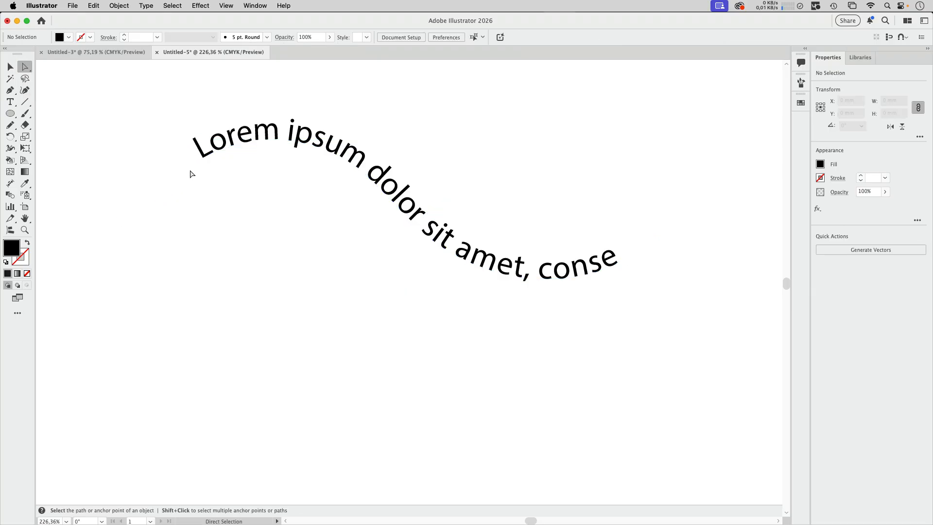
pyautogui.click(191, 173)
pyautogui.click(26, 265)
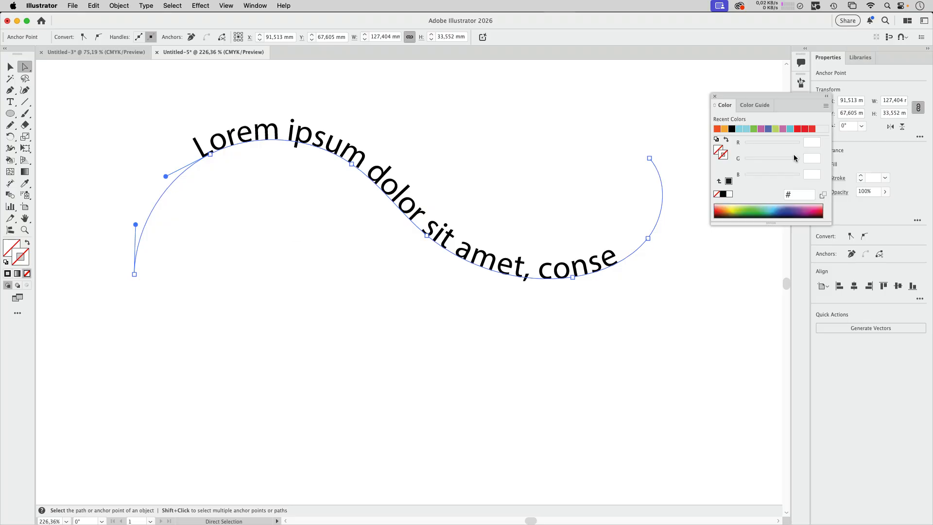
pyautogui.click(784, 159)
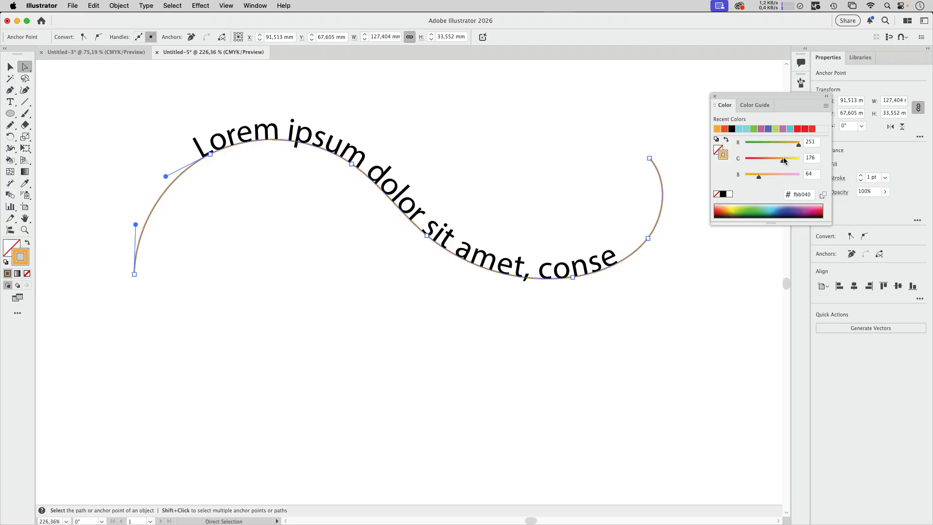
# Set the text path's stroke weight to 35 pt and move the Color panel clear of the artwork.
pyautogui.click(861, 176)
pyautogui.click(861, 176)
pyautogui.click(861, 176)
pyautogui.click(862, 176)
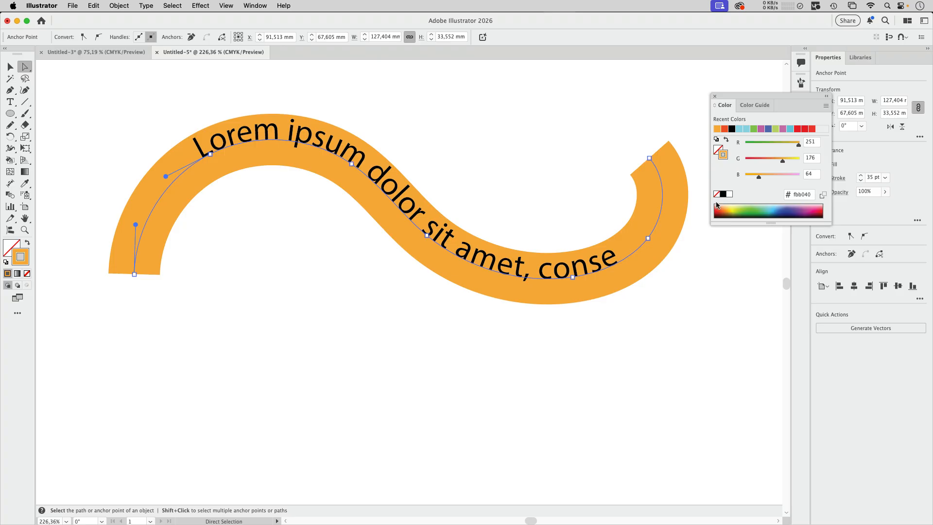
pyautogui.moveTo(746, 96); pyautogui.dragTo(741, 363)
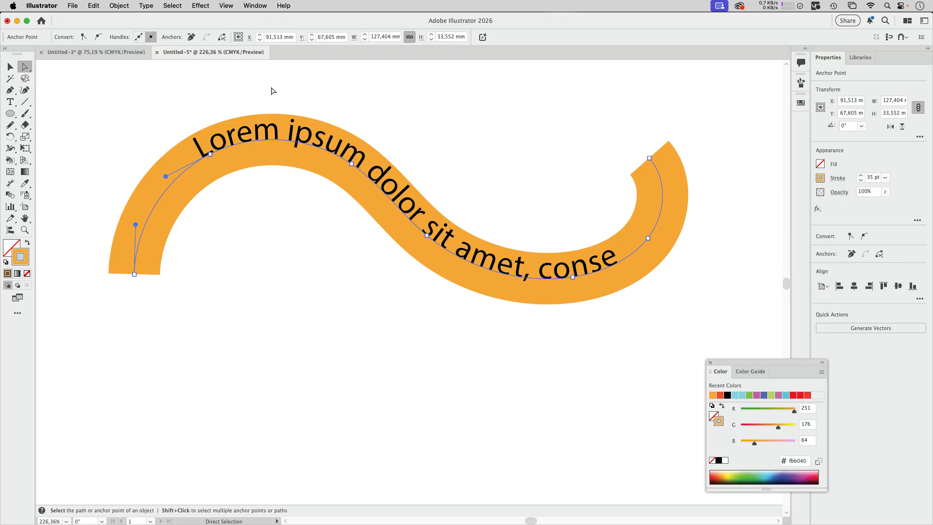
# Try the Center path alignment in the text's Type on a Path options with preview on, and discard the change.
pyautogui.click(145, 6)
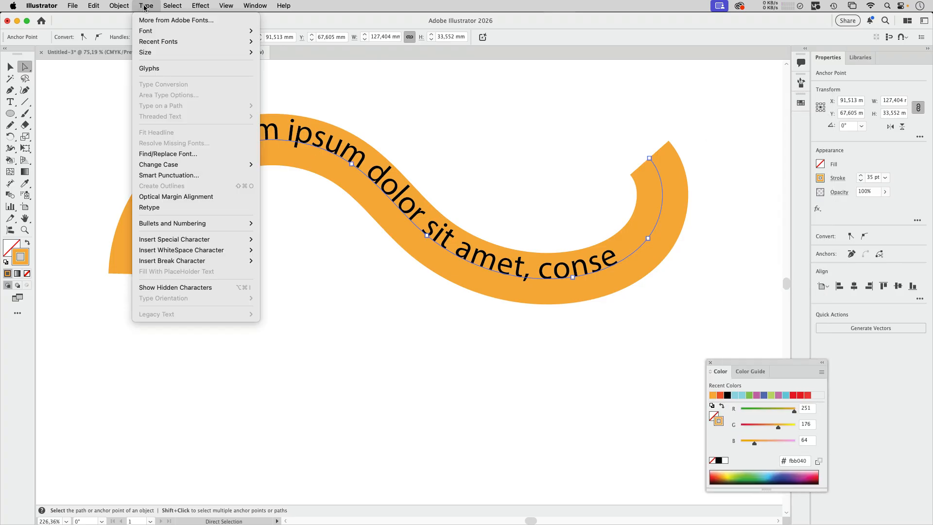
pyautogui.click(144, 7)
pyautogui.click(10, 65)
pyautogui.click(147, 6)
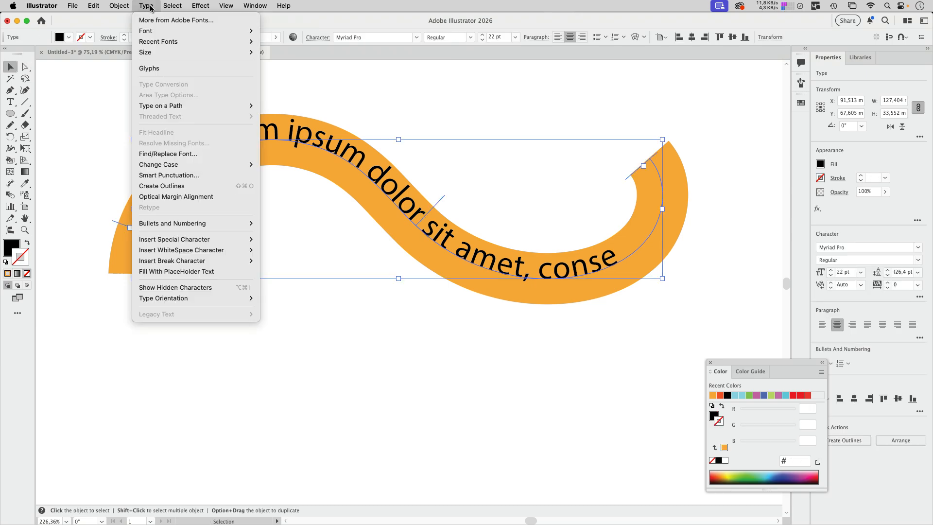
pyautogui.moveTo(194, 106)
pyautogui.click(312, 164)
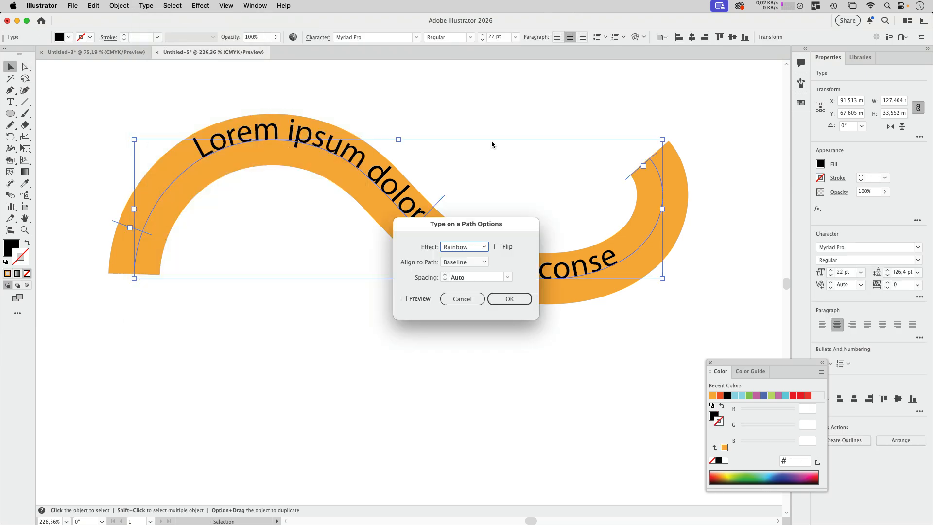
pyautogui.moveTo(485, 235); pyautogui.dragTo(520, 104)
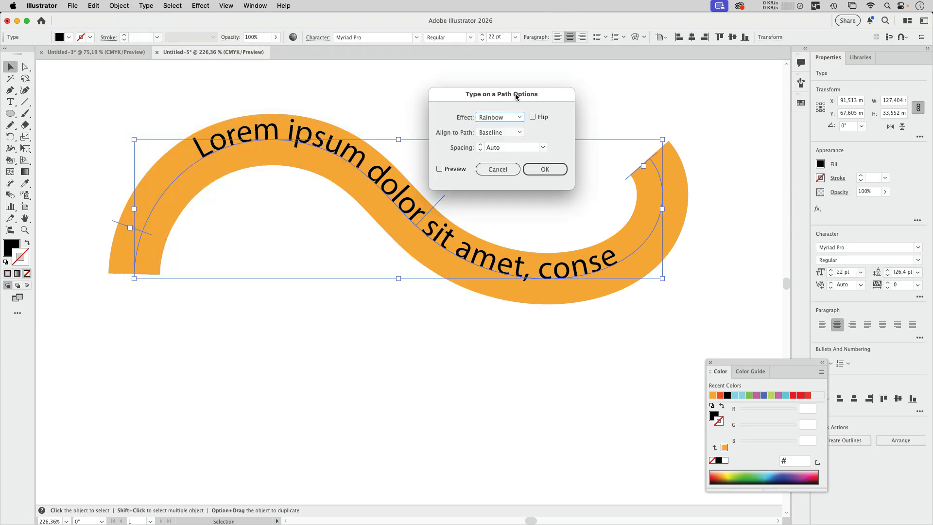
pyautogui.click(518, 135)
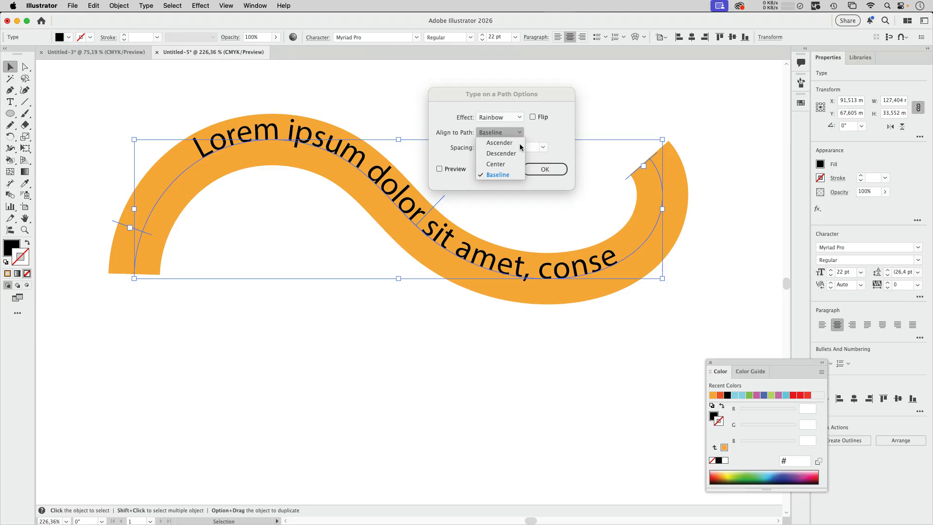
pyautogui.click(503, 165)
pyautogui.click(440, 169)
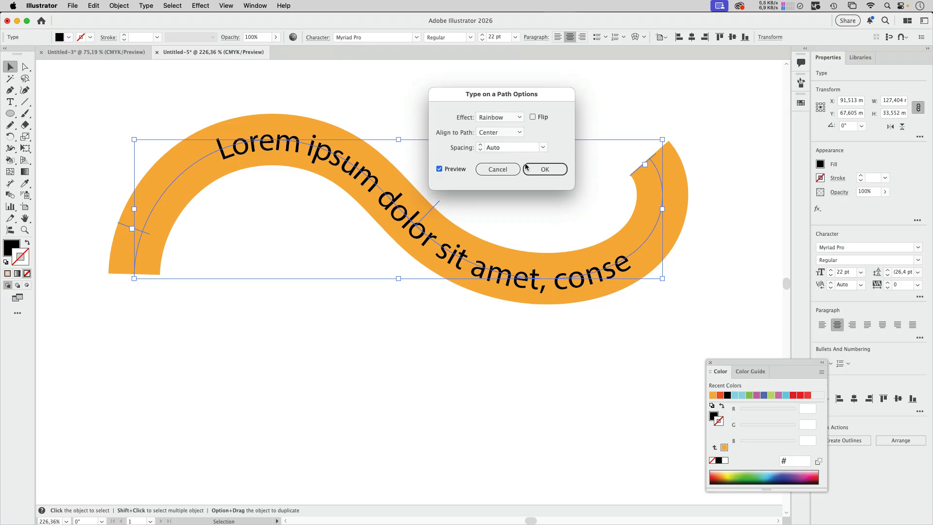
pyautogui.click(503, 171)
pyautogui.click(503, 173)
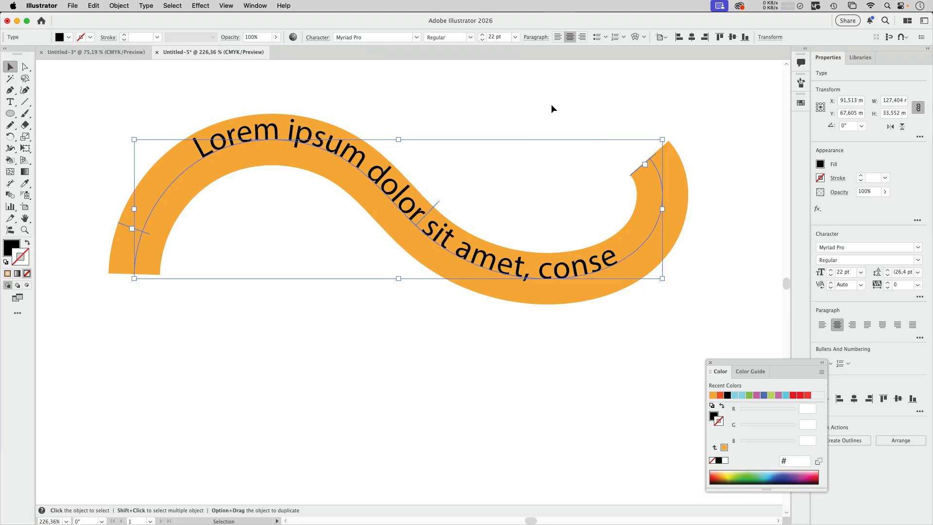
# Set the curved text's baseline shift to -5 pt.
pyautogui.click(319, 37)
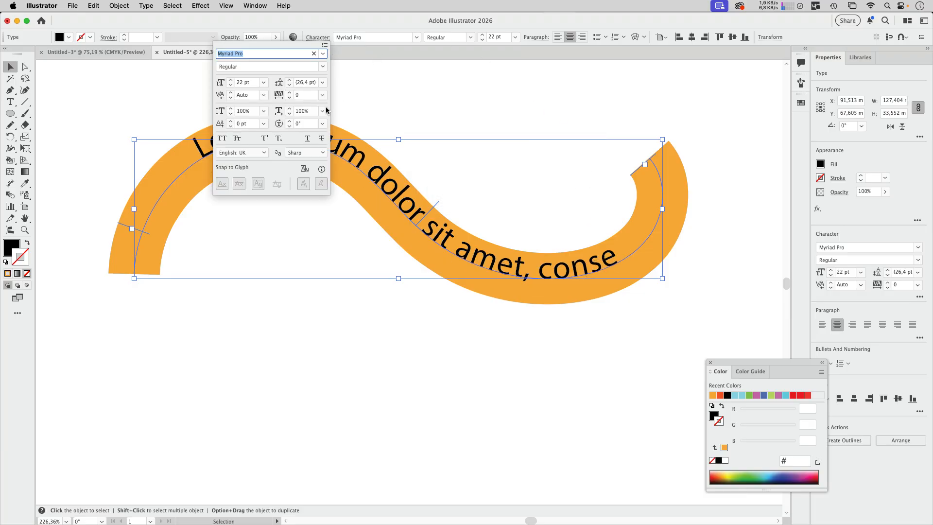
pyautogui.click(230, 127)
pyautogui.click(230, 127)
pyautogui.click(231, 127)
pyautogui.click(230, 127)
pyautogui.click(230, 127)
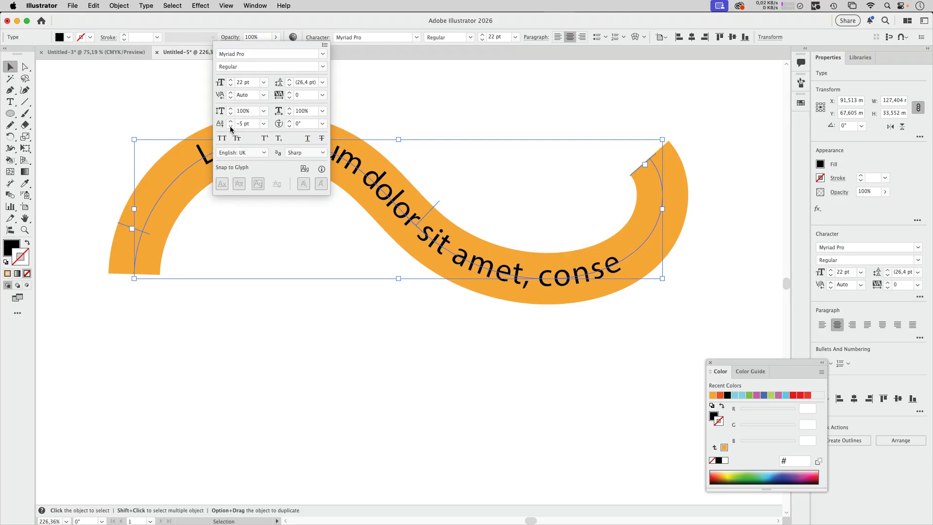
pyautogui.click(346, 22)
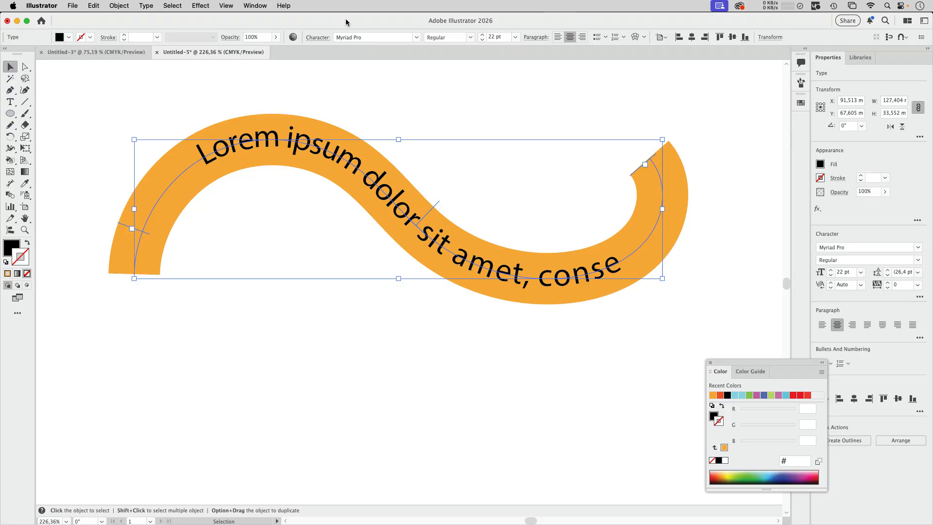
# Undo the baseline shift changes on the curved text.
pyautogui.press('super+z')
pyautogui.press('super+z')
pyautogui.press('super+z')
pyautogui.press('super+z')
pyautogui.press('super+z')
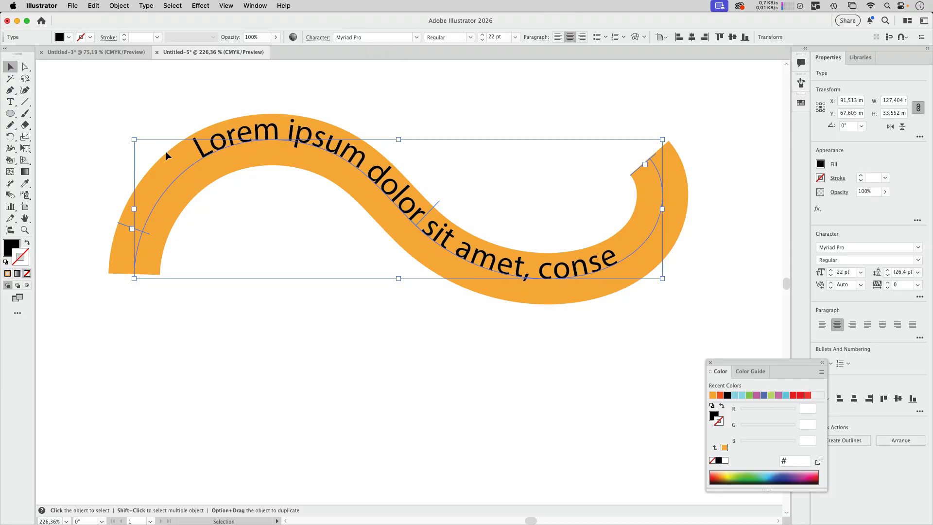
# Draw a black rectangle about 10.2 by 8.4 mm below the curved text and deselect it.
pyautogui.click(378, 101)
pyautogui.click(10, 115)
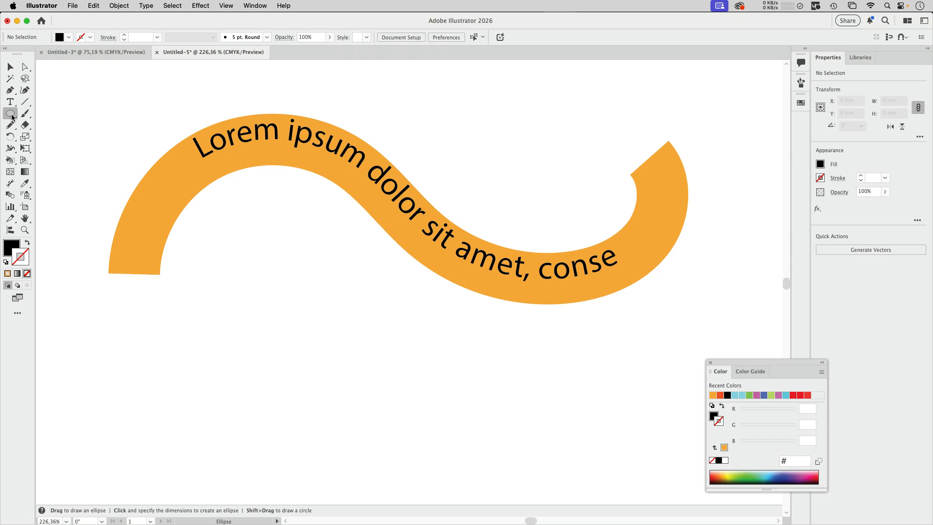
pyautogui.click(12, 116)
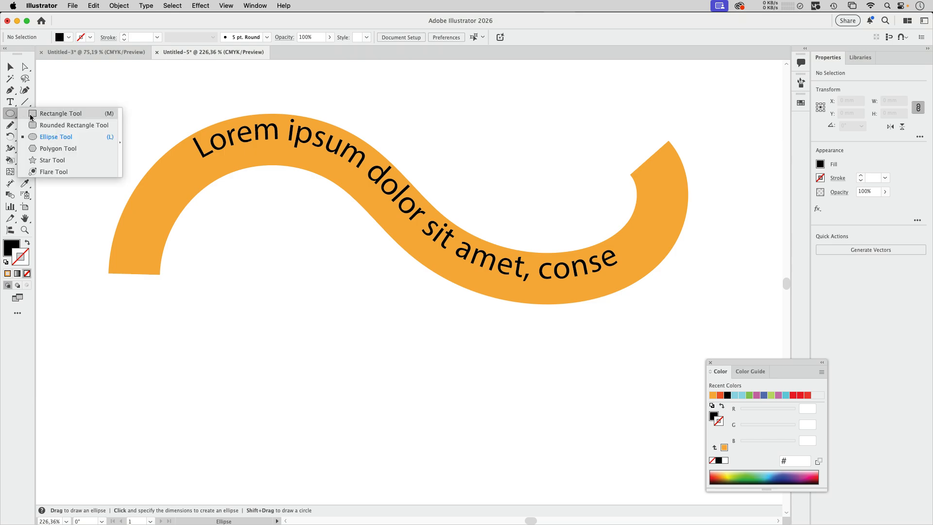
pyautogui.click(32, 117)
pyautogui.moveTo(286, 354); pyautogui.dragTo(328, 390)
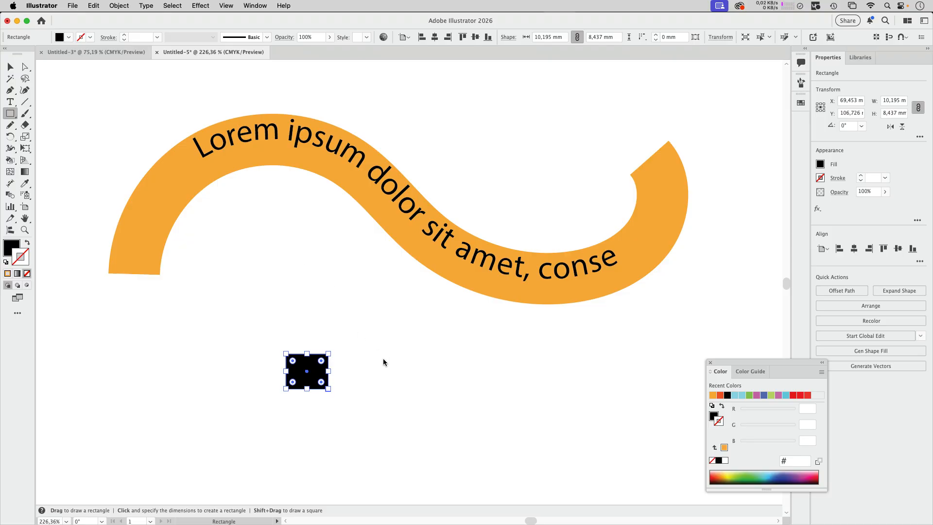
pyautogui.press('v')
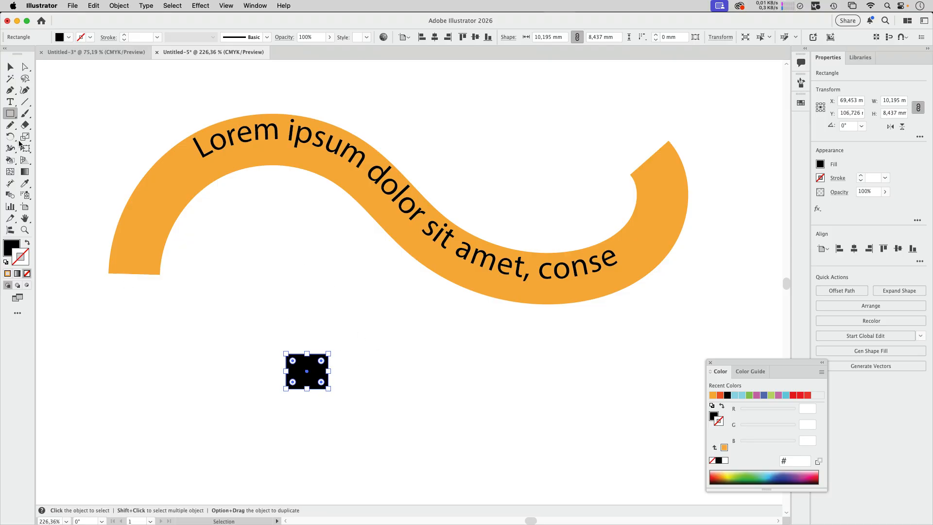
pyautogui.press('super+shift+a')
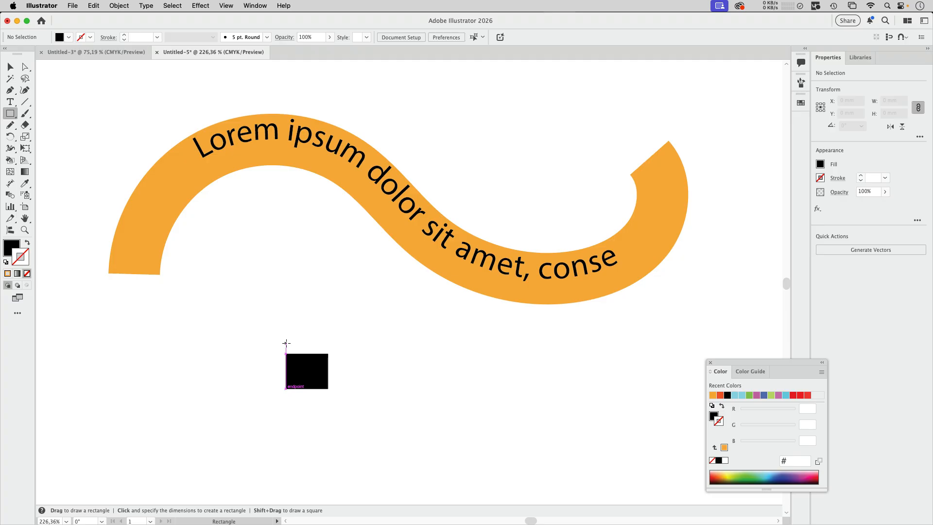
# Draw a second rectangle about 10.2 by 12.2 mm over the black one and remove its fill.
pyautogui.moveTo(286, 344); pyautogui.dragTo(328, 394)
pyautogui.press('v')
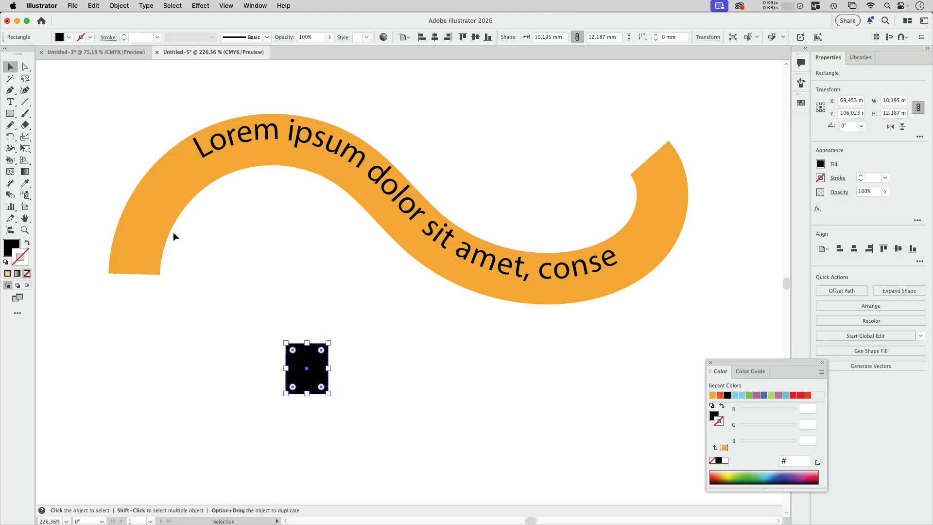
pyautogui.click(68, 38)
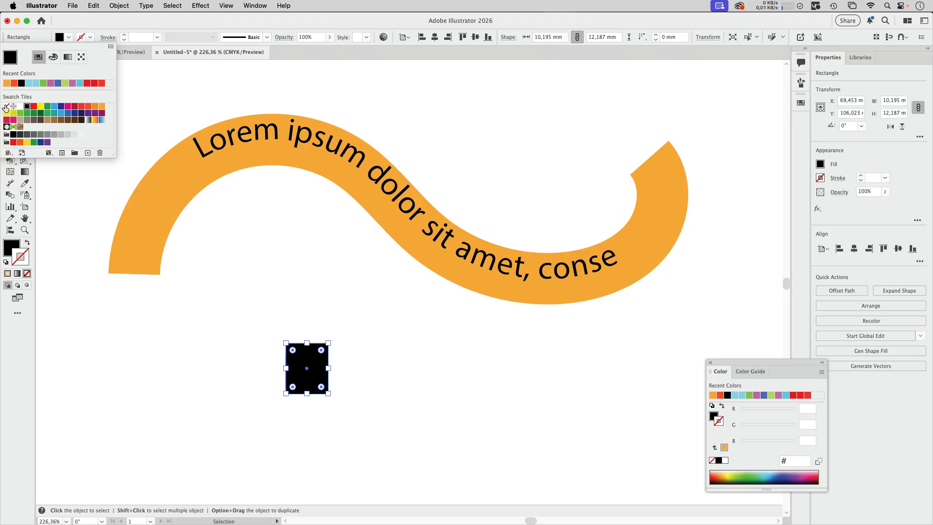
pyautogui.click(6, 106)
# Send the unfilled rectangle to the back and shorten it to about 11 mm high, aligning its bottom edge with the black rectangle's.
pyautogui.click(121, 6)
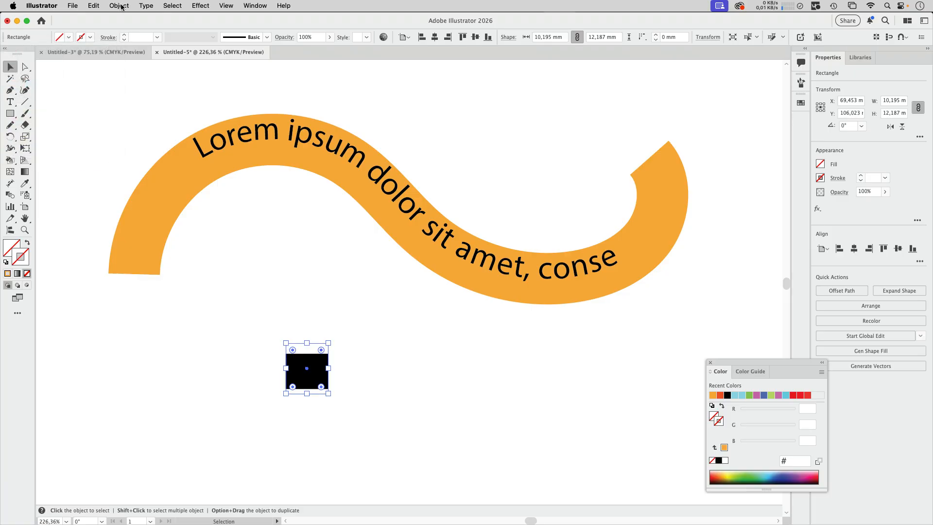
pyautogui.click(122, 7)
pyautogui.moveTo(125, 32)
pyautogui.click(243, 63)
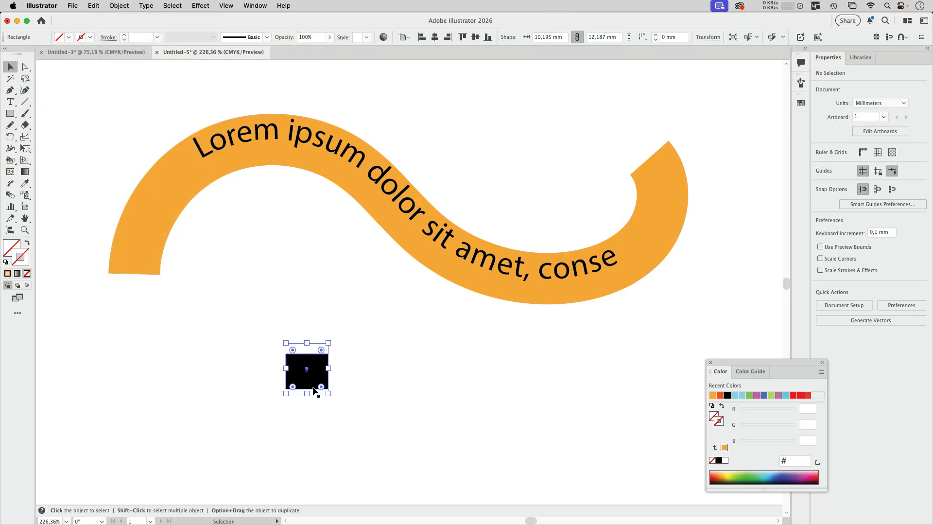
pyautogui.moveTo(307, 393); pyautogui.dragTo(307, 389)
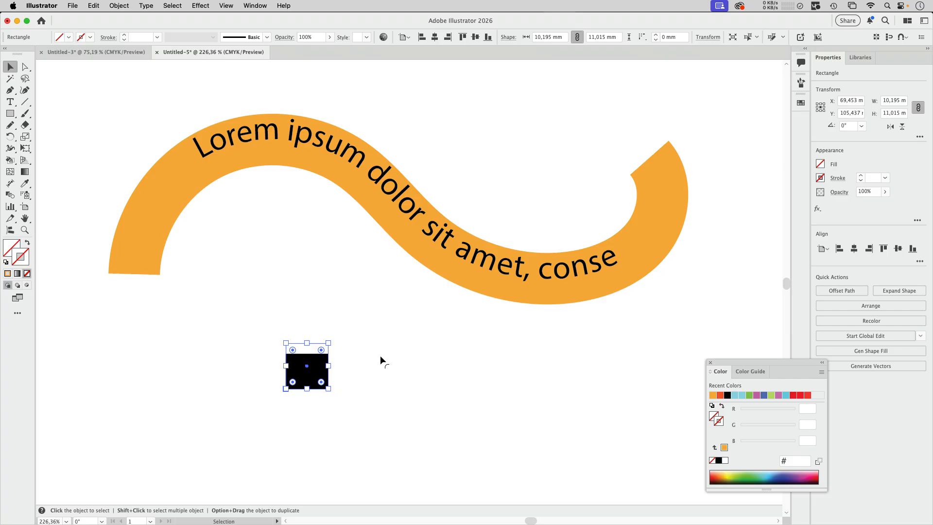
# Select both rectangles and start a new Art Brush from them in the Brushes panel.
pyautogui.click(268, 332)
pyautogui.moveTo(243, 323); pyautogui.dragTo(355, 411)
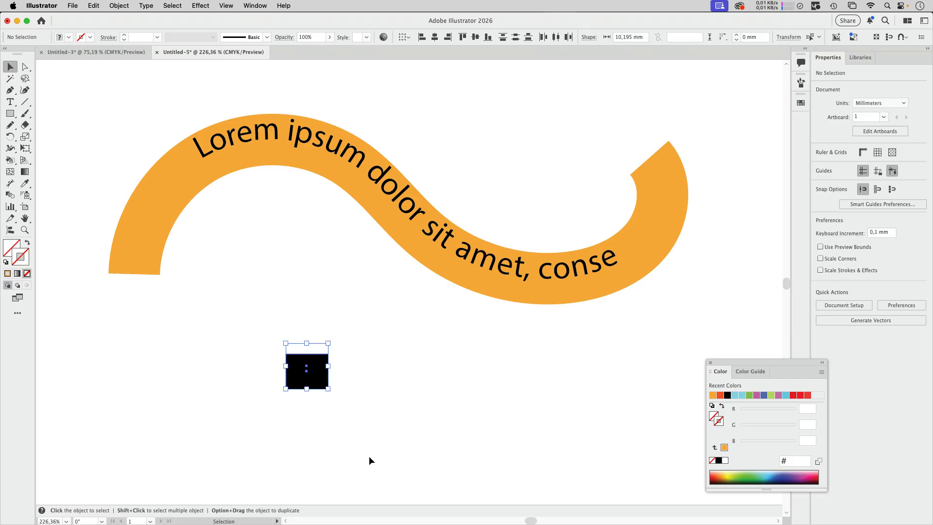
pyautogui.click(255, 5)
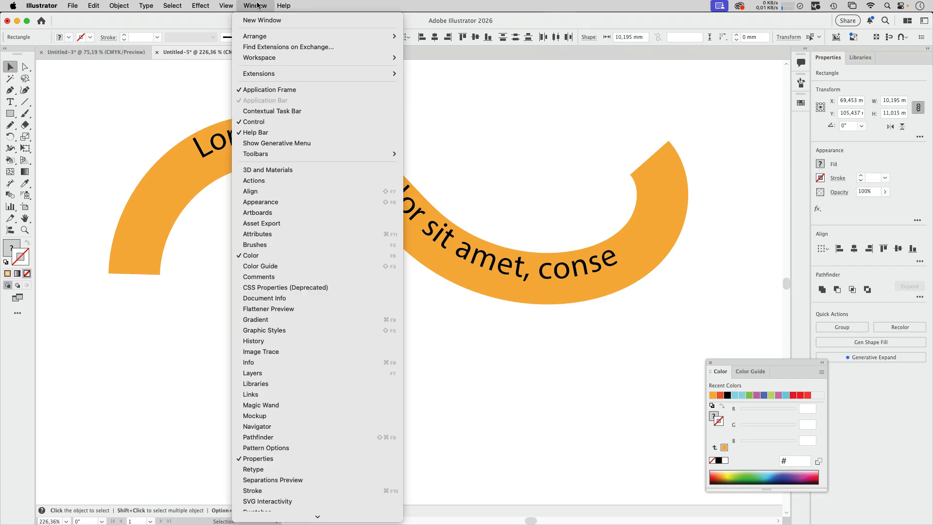
pyautogui.click(270, 244)
pyautogui.moveTo(316, 376)
pyautogui.mouseDown()
pyautogui.moveTo(614, 306)
pyautogui.moveTo(763, 246)
pyautogui.mouseUp()
pyautogui.click(439, 303)
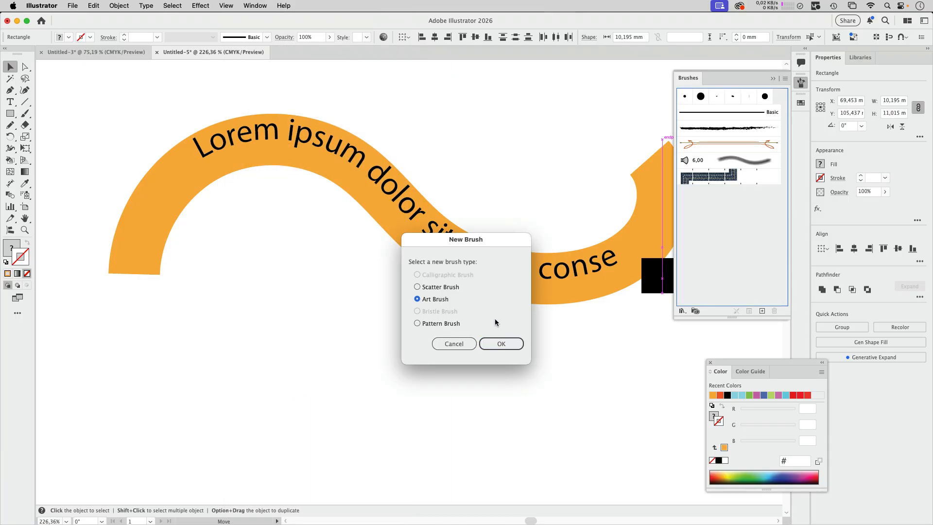
pyautogui.click(501, 343)
# Set the new art brush's colorization method to Tints and create the brush.
pyautogui.click(551, 306)
pyautogui.click(544, 327)
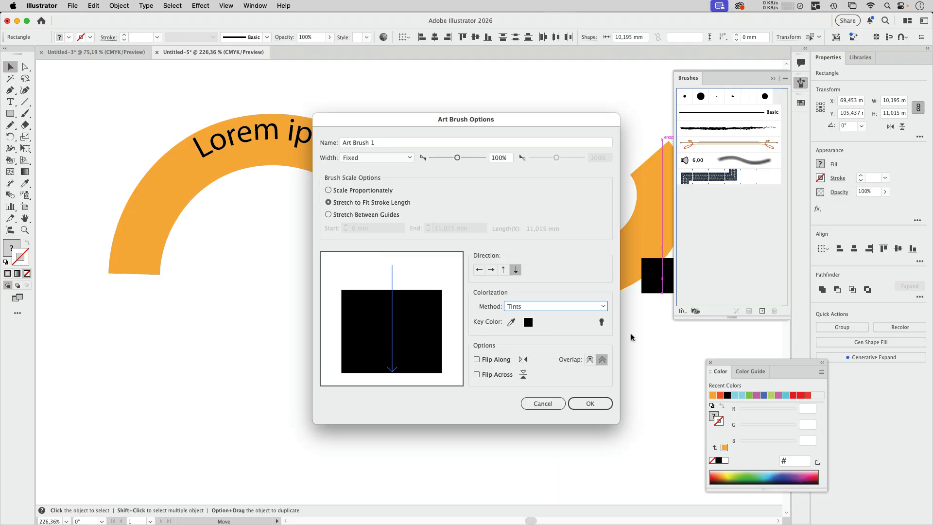
pyautogui.click(590, 403)
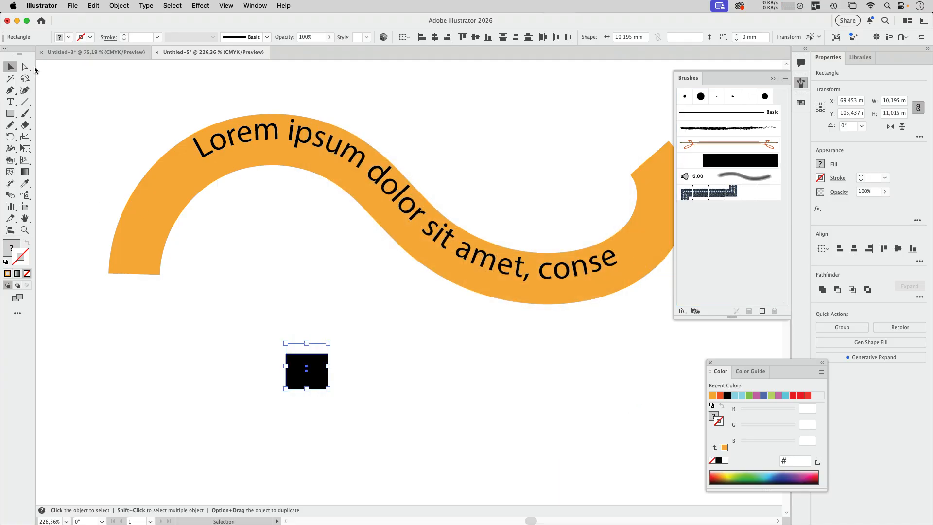
# Select the orange path under the text, apply the new black art brush to it, and deselect everything.
pyautogui.click(26, 67)
pyautogui.click(173, 200)
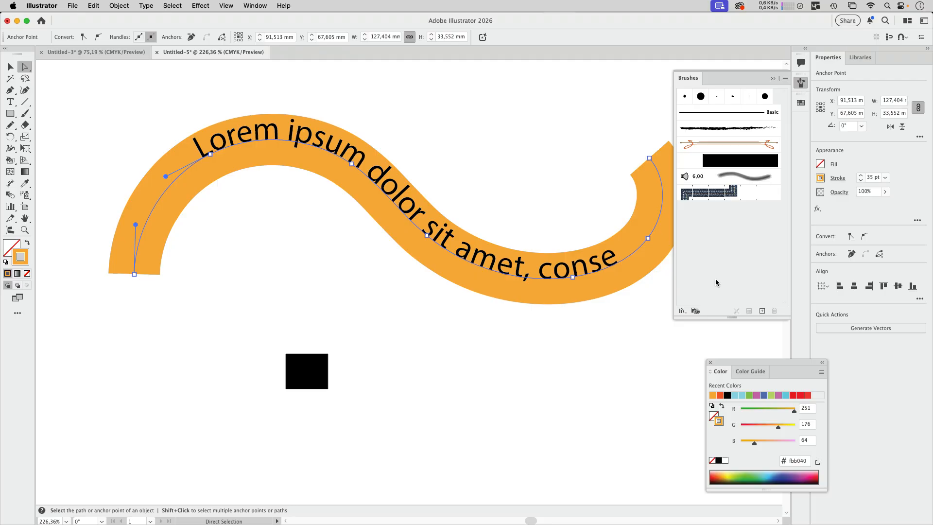
pyautogui.click(758, 160)
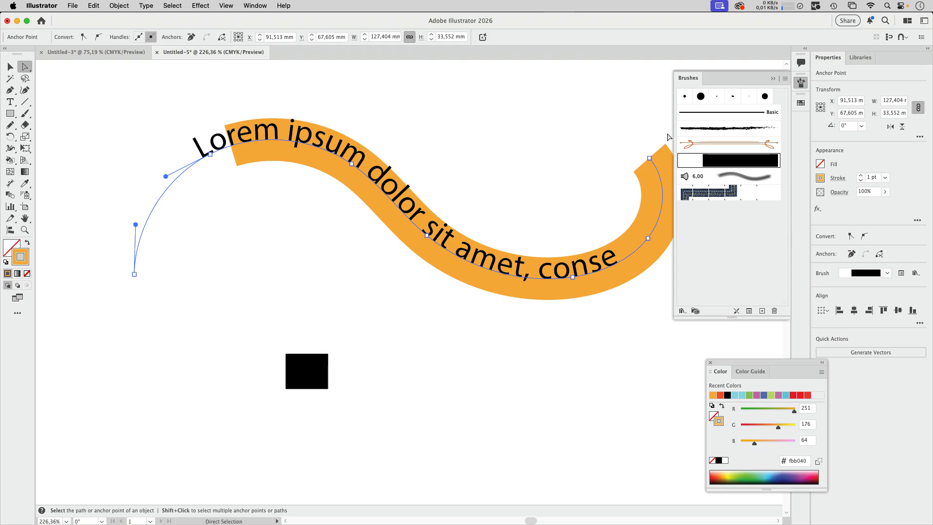
pyautogui.press('v')
pyautogui.click(539, 110)
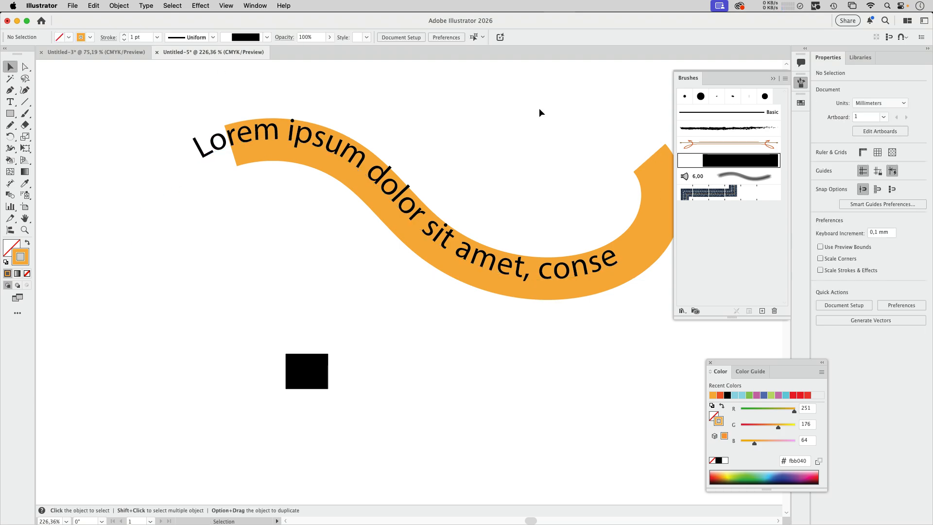
# Change the black art brush's direction to left to right and confirm its options.
pyautogui.doubleClick(754, 165)
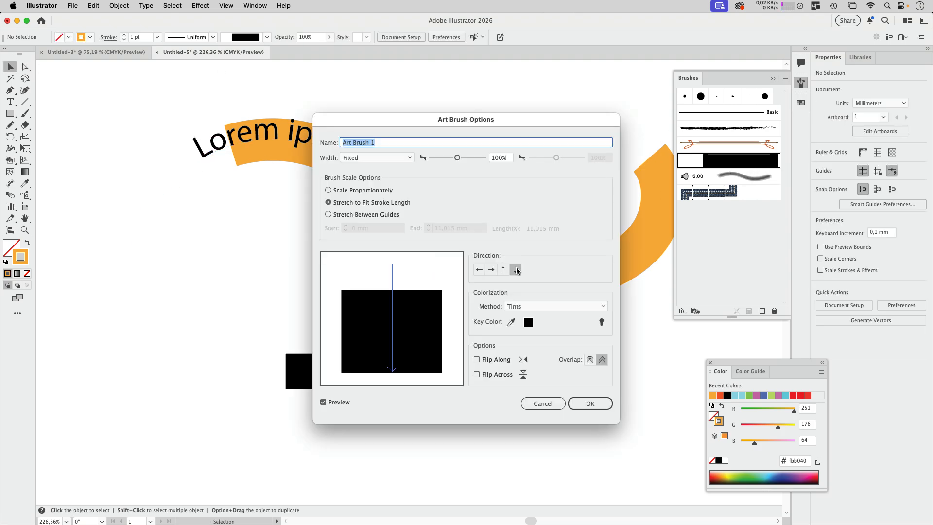
pyautogui.click(492, 269)
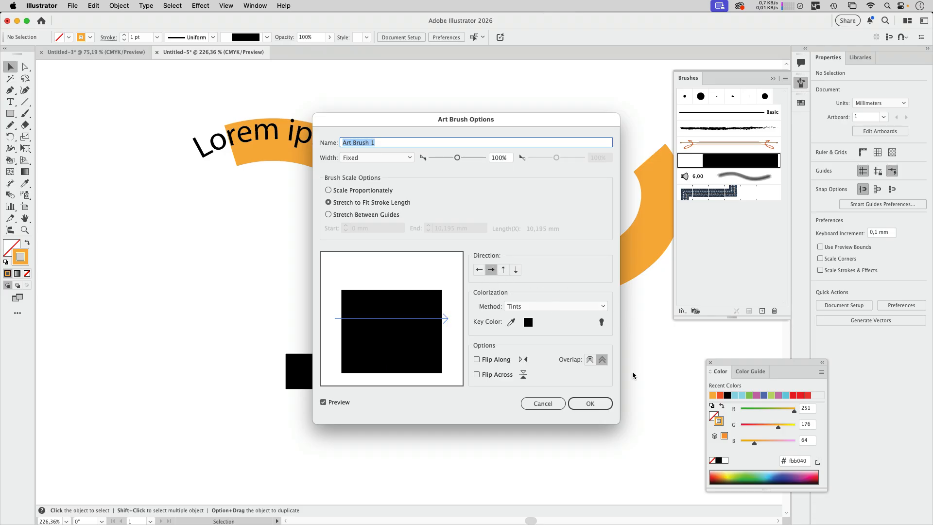
pyautogui.click(590, 404)
# Select only the path under the text, apply the left-to-right art brush to it, and deselect everything.
pyautogui.click(593, 252)
pyautogui.press('a')
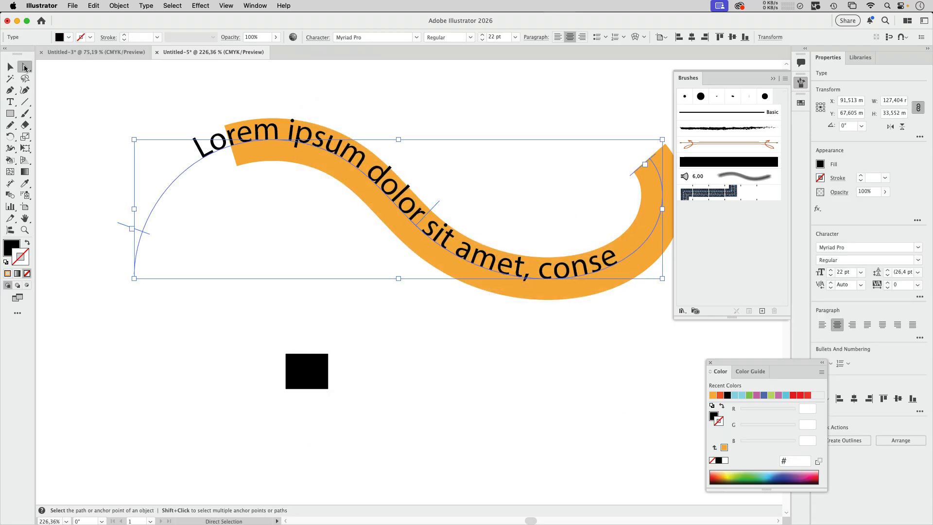
pyautogui.click(165, 318)
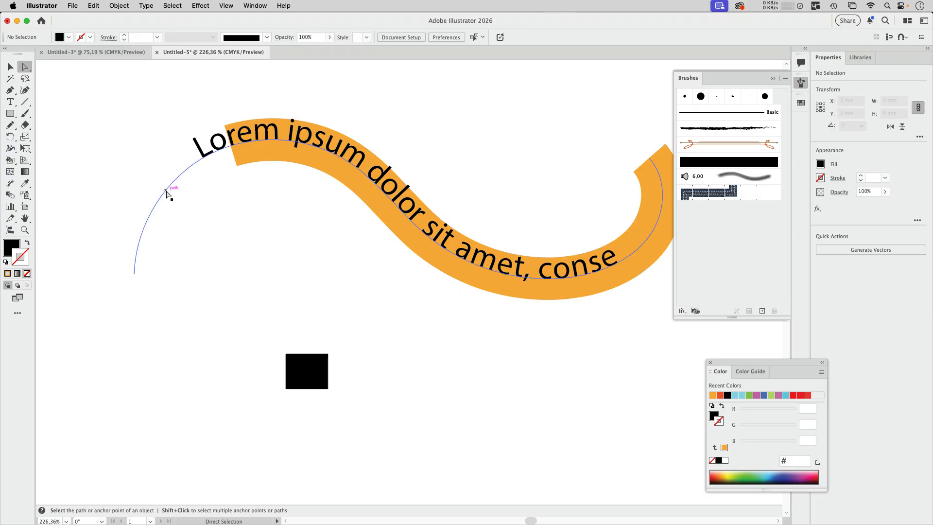
pyautogui.click(167, 189)
pyautogui.click(720, 162)
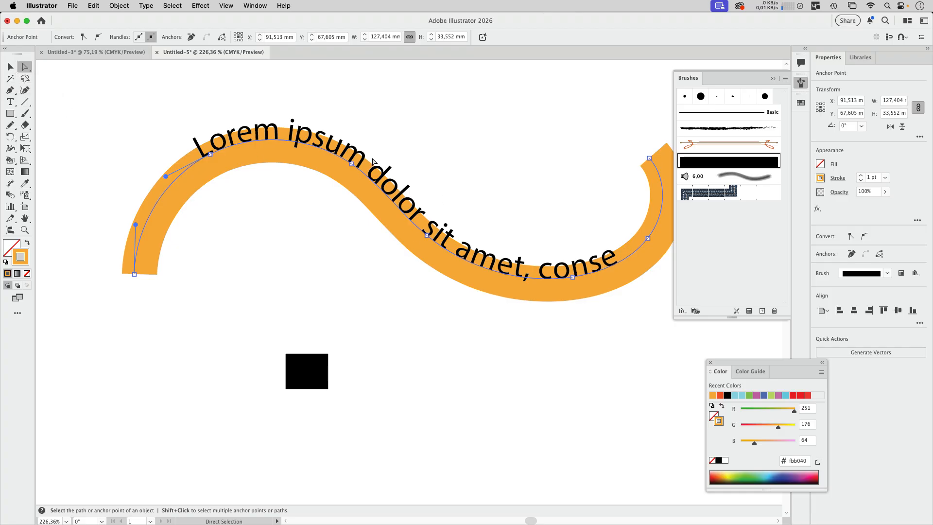
pyautogui.click(10, 67)
pyautogui.click(343, 346)
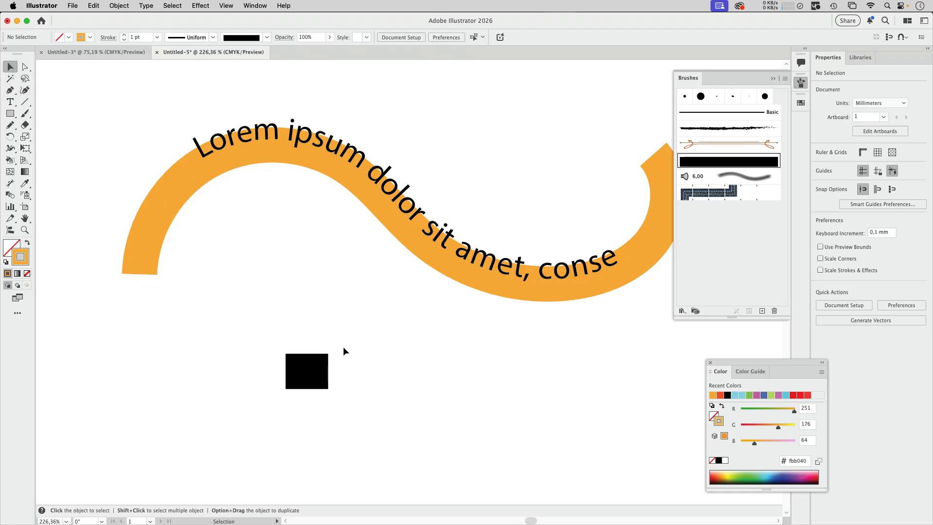
# Move the unfilled rectangle down to Y 107.437 mm and replace the art brush's artwork with both rectangles, using the left-to-right direction.
pyautogui.click(329, 346)
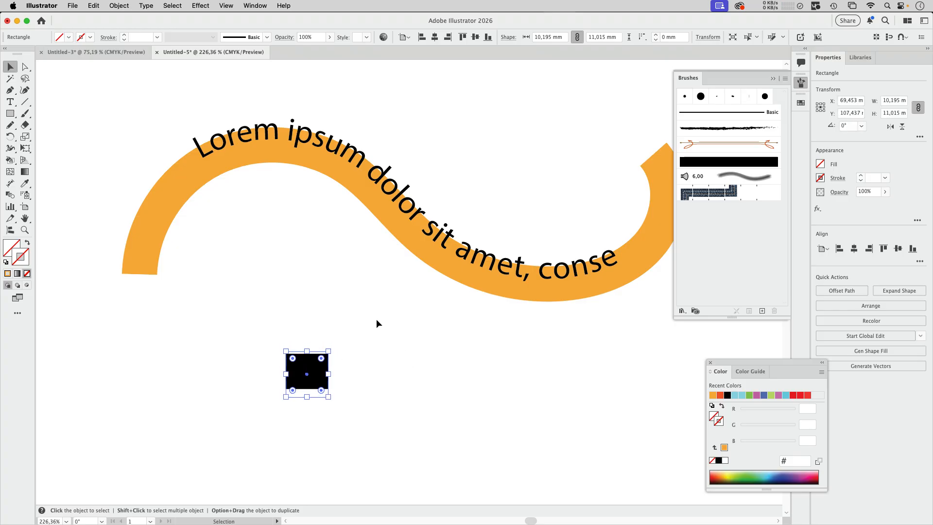
pyautogui.moveTo(363, 335); pyautogui.dragTo(250, 436)
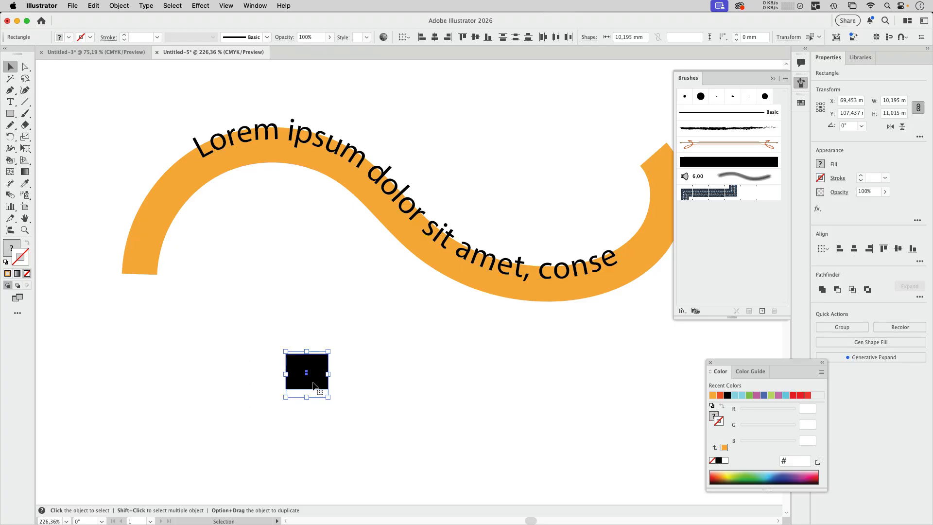
pyautogui.moveTo(313, 386)
pyautogui.mouseDown()
pyautogui.moveTo(618, 298)
pyautogui.moveTo(710, 163)
pyautogui.mouseUp()
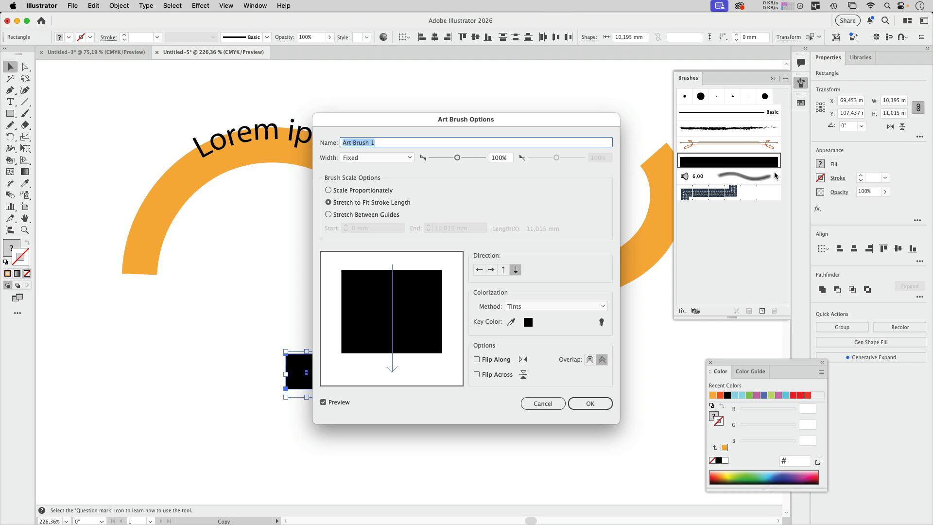
pyautogui.click(492, 270)
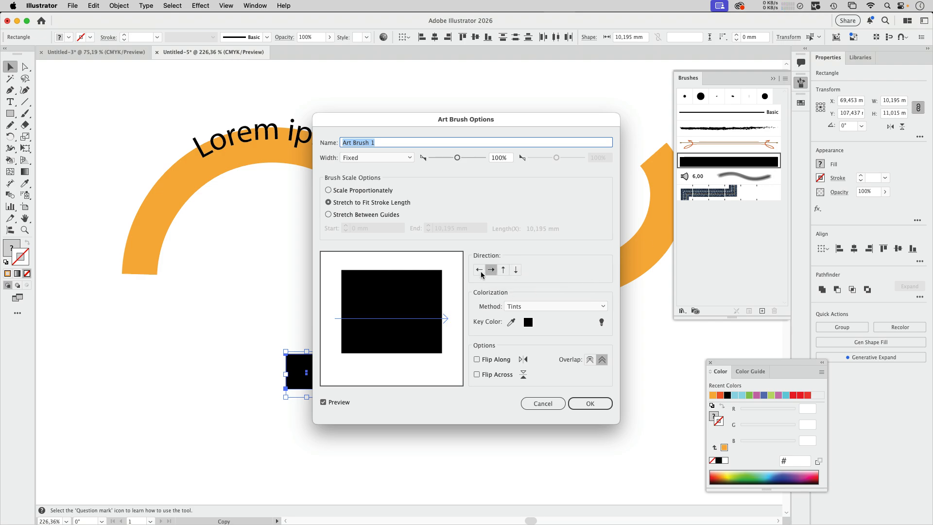
pyautogui.click(590, 403)
# Apply the redefined art brush to the path under the text and deselect everything.
pyautogui.press('super+shift+a')
pyautogui.press('a')
pyautogui.click(163, 199)
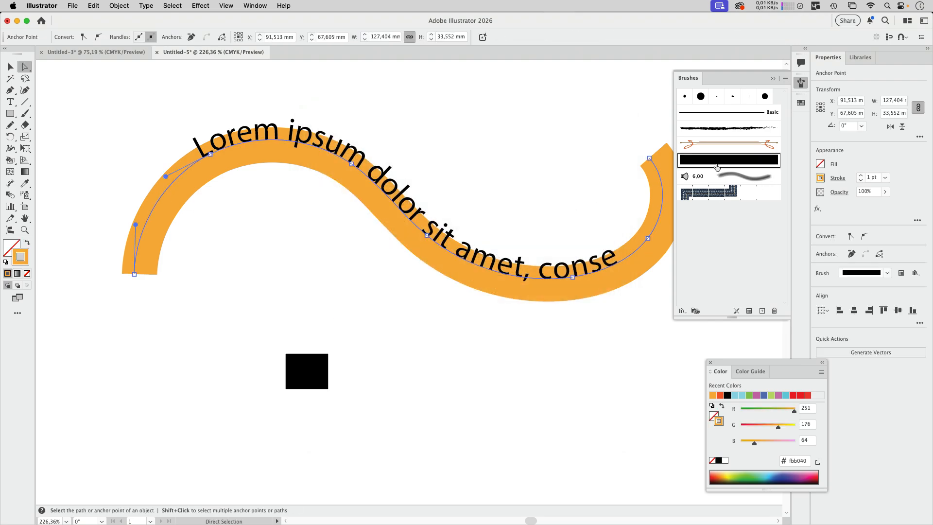
pyautogui.click(717, 164)
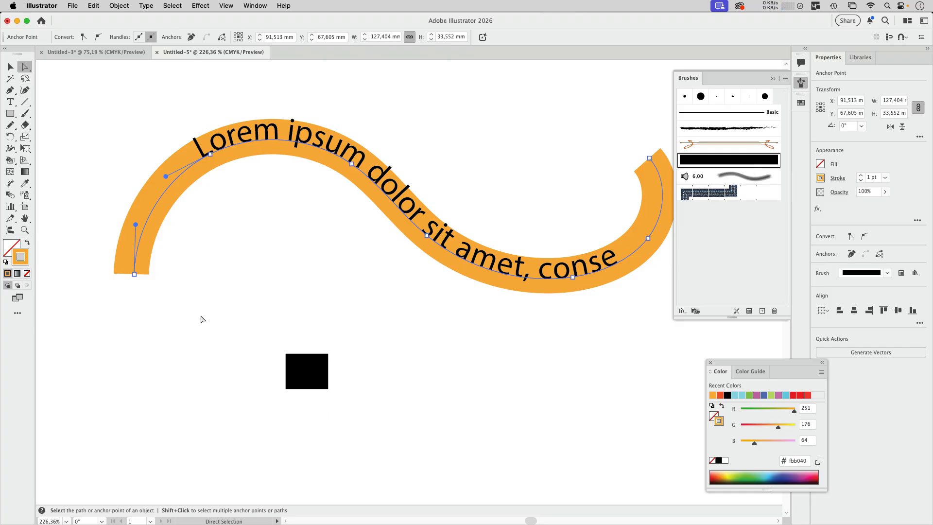
pyautogui.press('v')
pyautogui.click(383, 357)
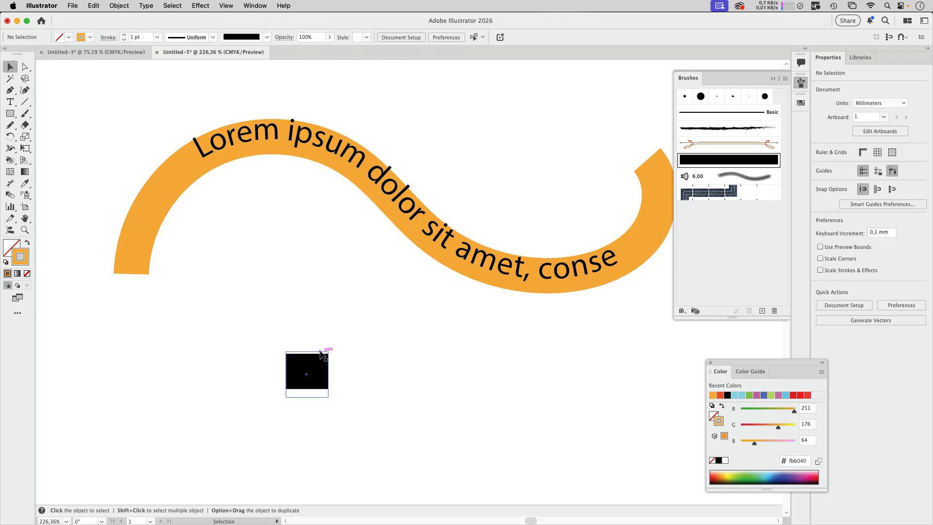
# Move the unfilled rectangle down to Y 108.437 mm and redefine the art brush from both rectangles, directed left to right.
pyautogui.click(322, 356)
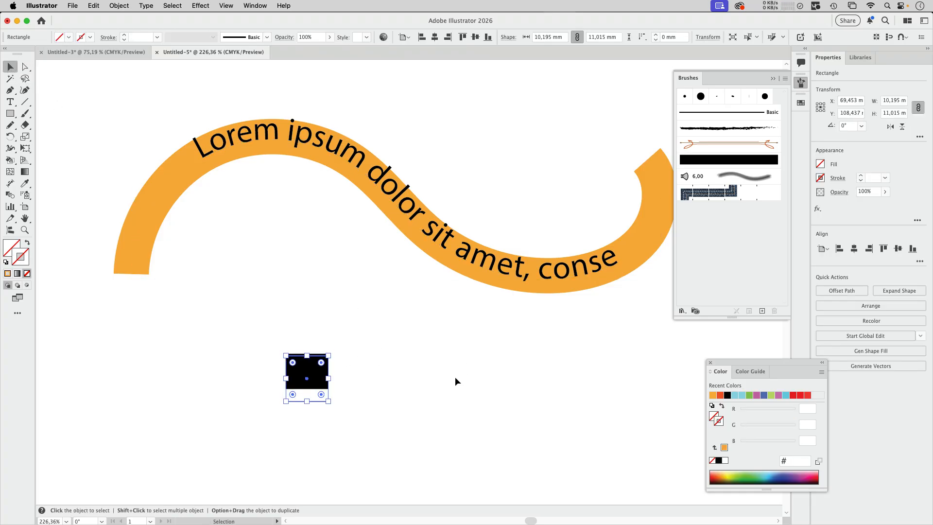
pyautogui.moveTo(307, 372)
pyautogui.mouseDown()
pyautogui.moveTo(650, 248)
pyautogui.moveTo(729, 161)
pyautogui.mouseUp()
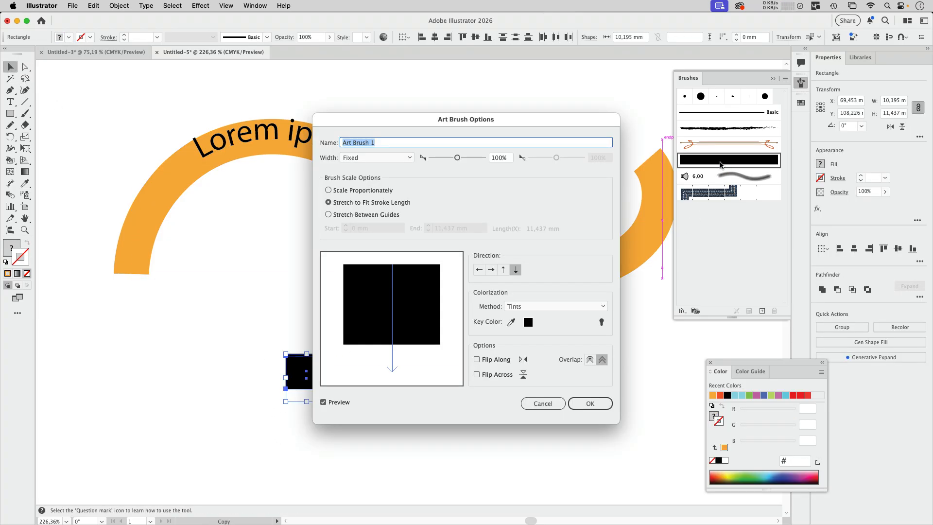
pyautogui.click(590, 403)
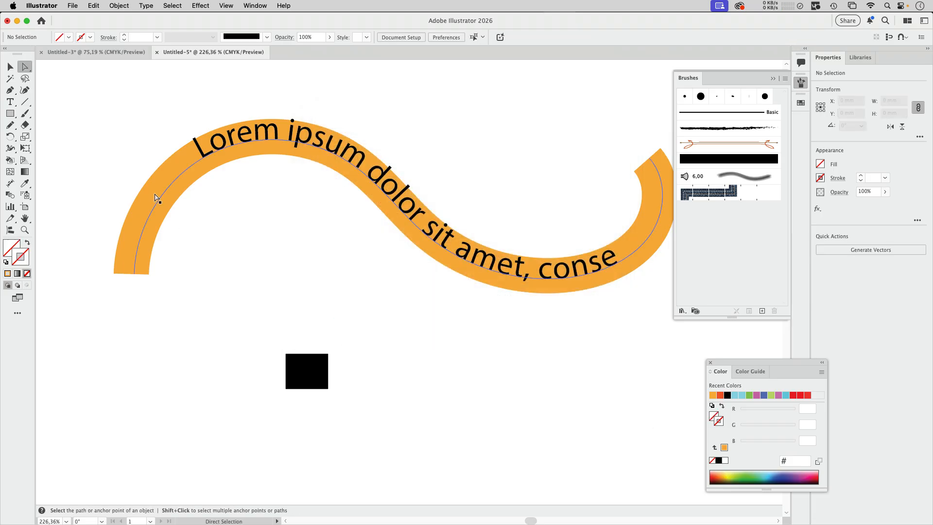
# Select the path under the text and apply the art brush with the increased offset to it.
pyautogui.press('a')
pyautogui.click(160, 204)
pyautogui.click(717, 161)
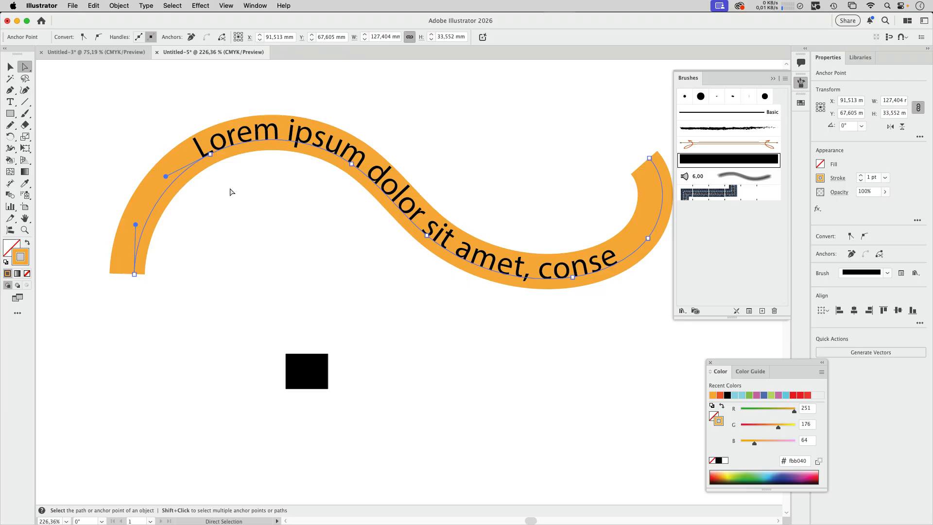
# Widen the unfilled rectangle symmetrically about its centre to about 18.9 mm, past both sides of the black rectangle.
pyautogui.press('v')
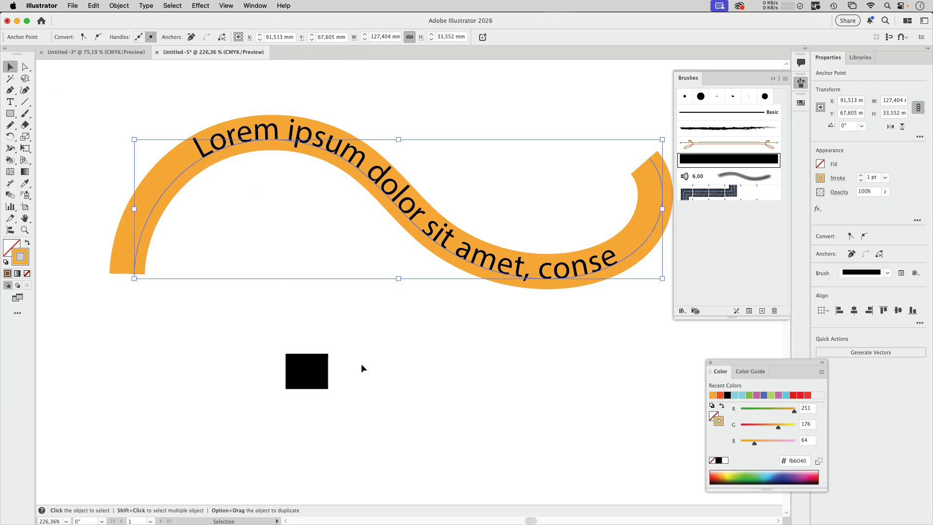
pyautogui.click(325, 402)
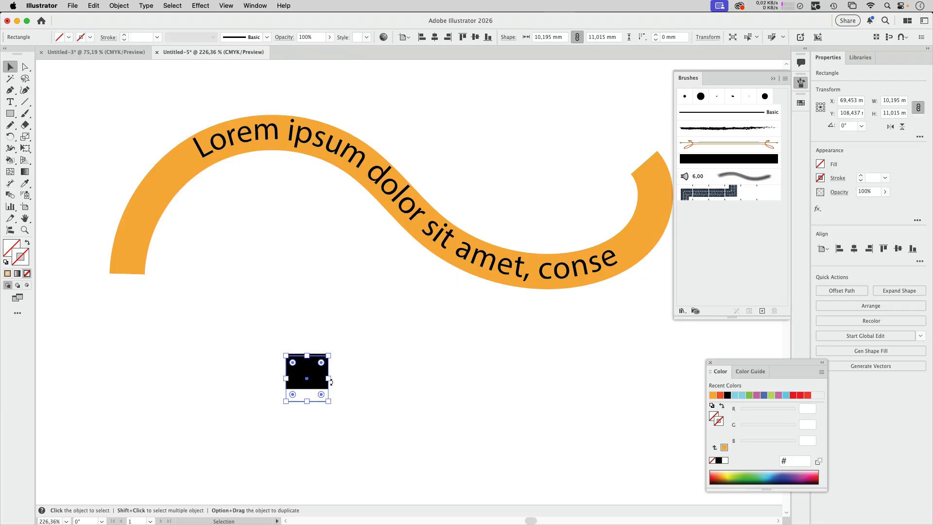
pyautogui.moveTo(329, 379); pyautogui.dragTo(346, 379)
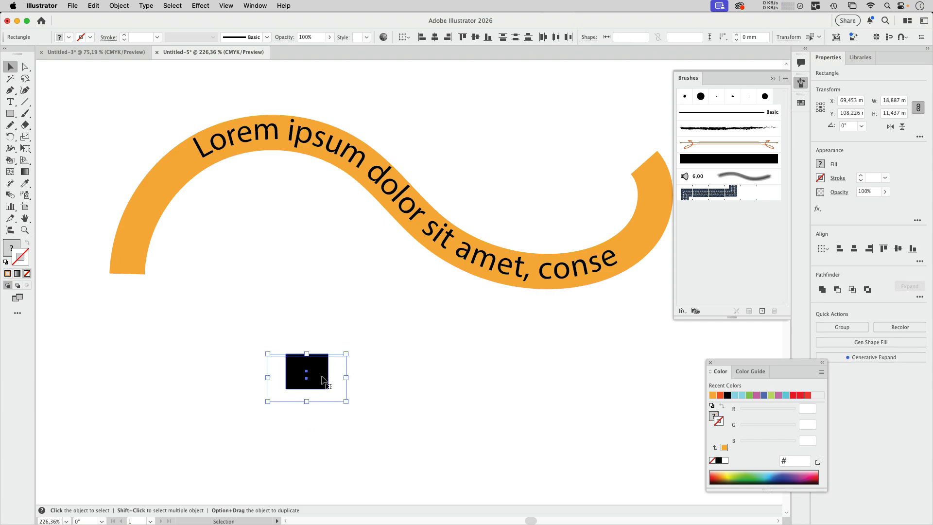
# Replace the art brush's artwork with the black rectangle and the widened unfilled one, and apply it to the path under the text.
pyautogui.moveTo(322, 376)
pyautogui.mouseDown()
pyautogui.moveTo(627, 248)
pyautogui.moveTo(714, 163)
pyautogui.mouseUp()
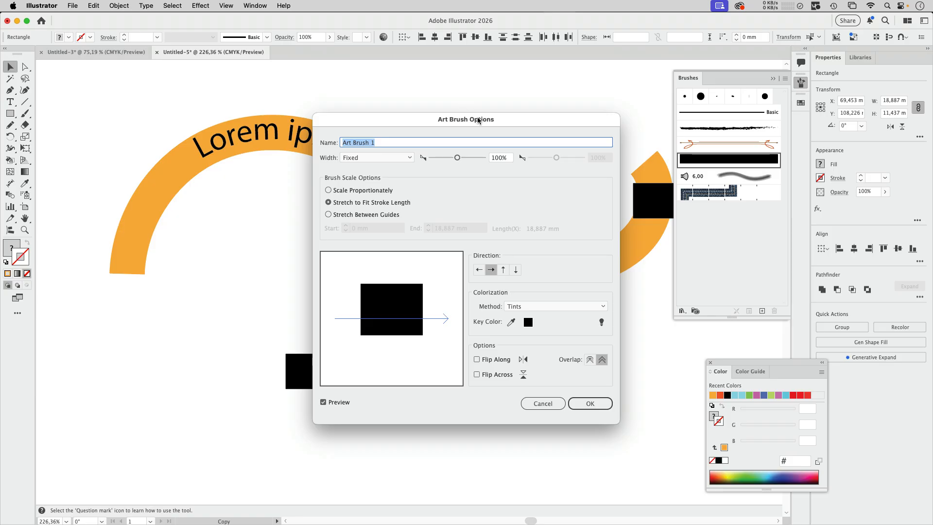
pyautogui.moveTo(479, 120); pyautogui.dragTo(612, 87)
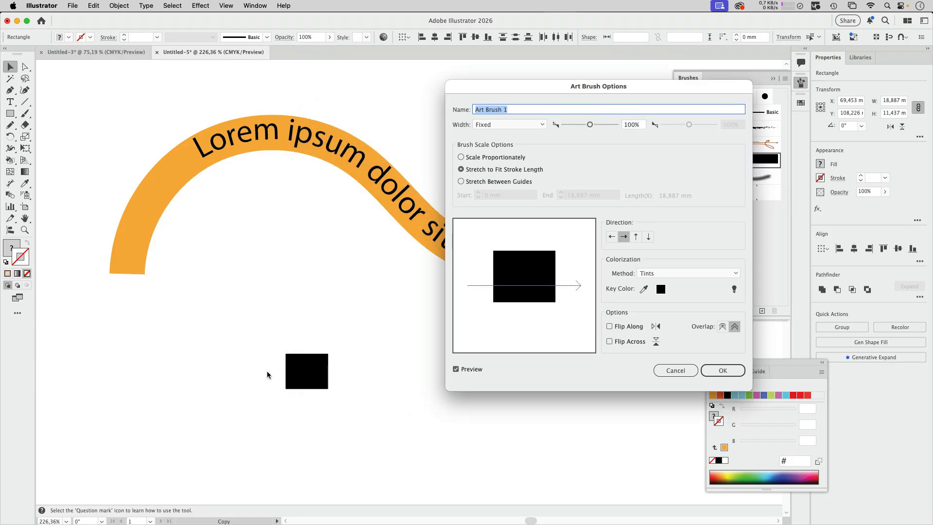
pyautogui.click(722, 370)
pyautogui.press('a')
pyautogui.click(708, 163)
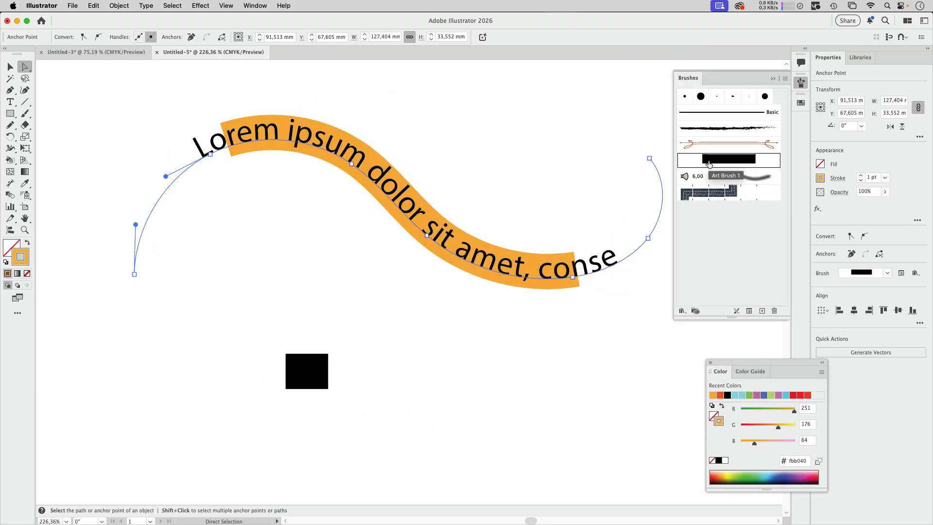